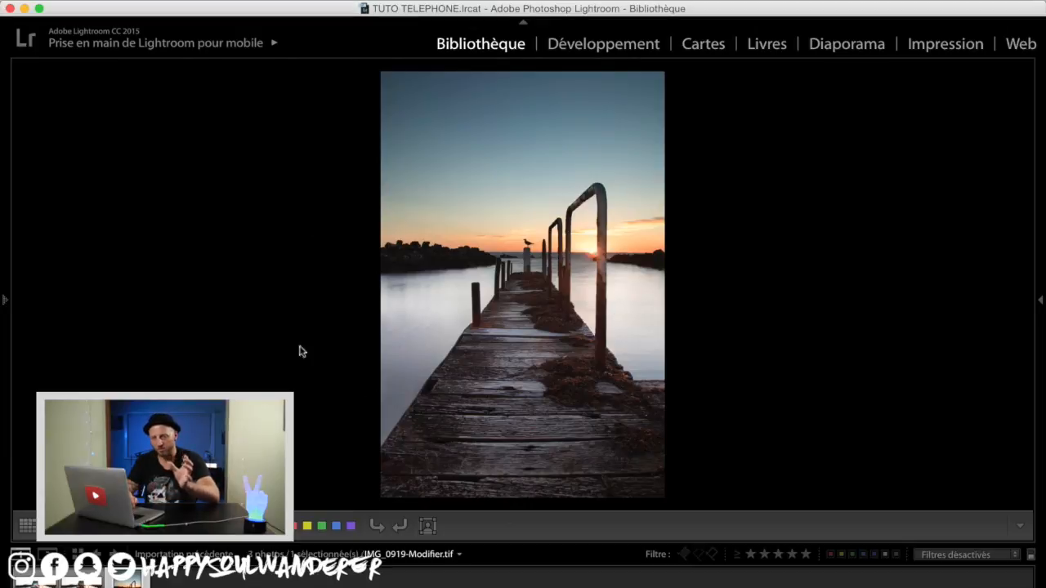
Open the pier sunset photo in Adobe Photoshop CC with the option to modify the original
{"action": "right_click", "coordinate": [489, 278]}
{"action": "mouse_move", "coordinate": [574, 286]}
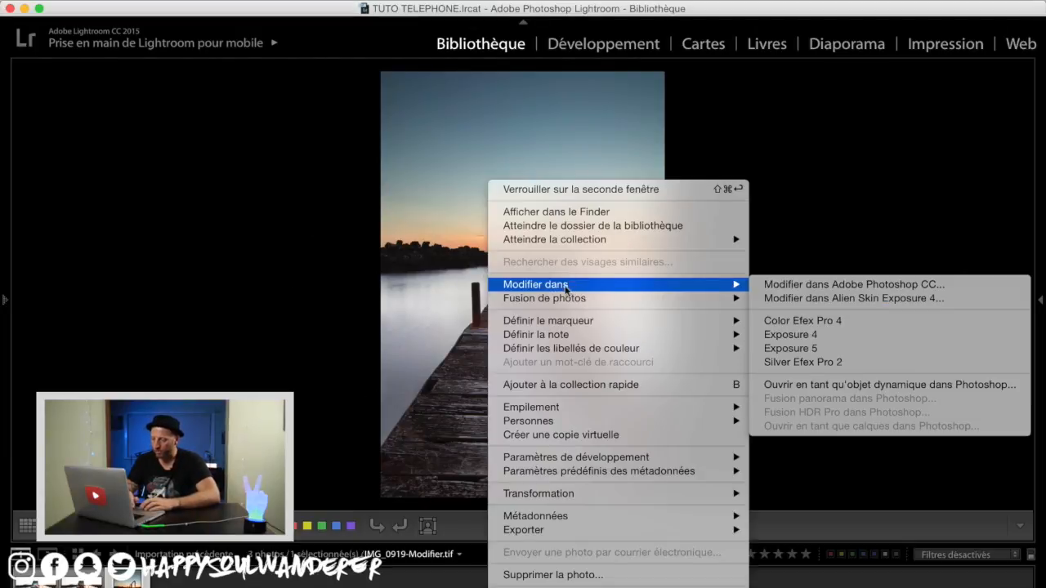
{"action": "left_click", "coordinate": [829, 296]}
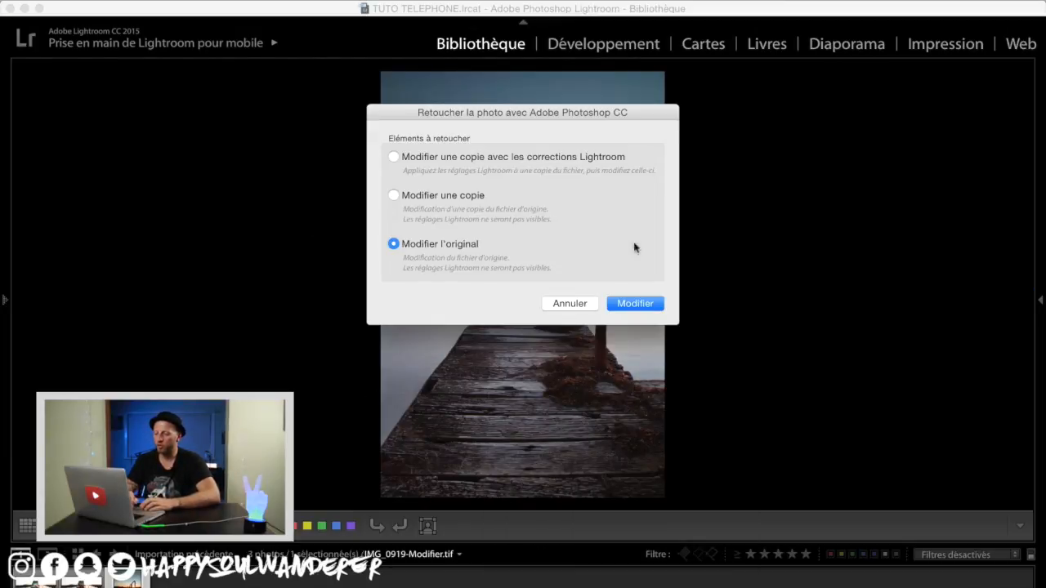
{"action": "left_click", "coordinate": [631, 302]}
Copy the pier photo with the Move tool onto the hand-held phone image in DSC06948-Modifier.tif
{"action": "key", "text": "v"}
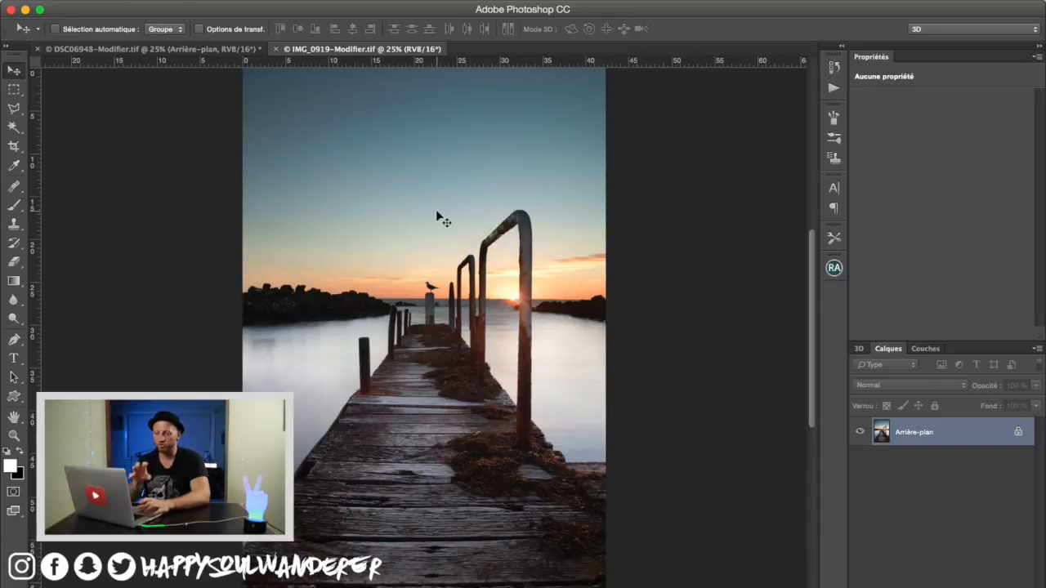
{"action": "key", "text": "z"}
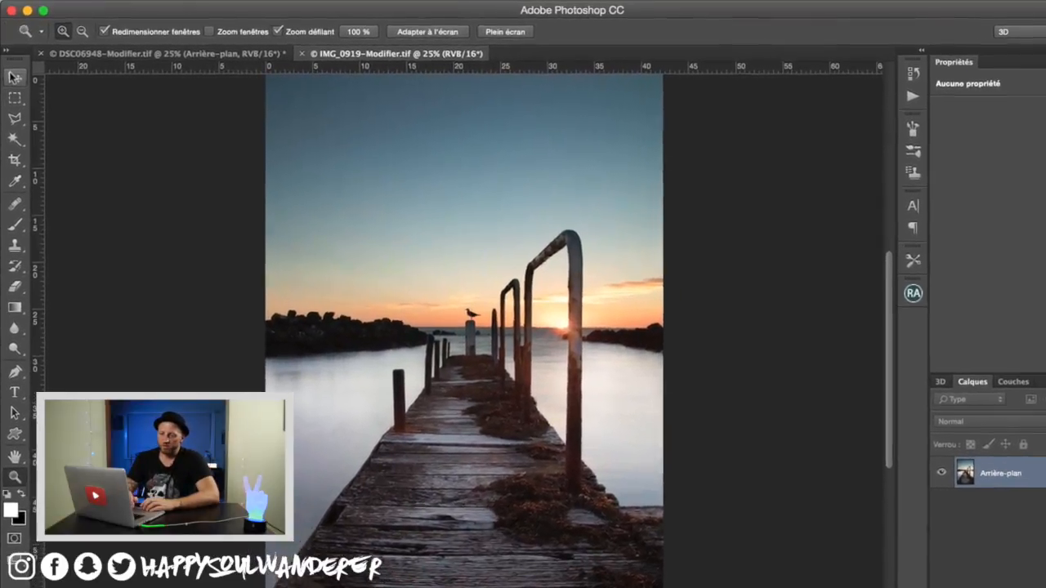
{"action": "left_click", "coordinate": [12, 70]}
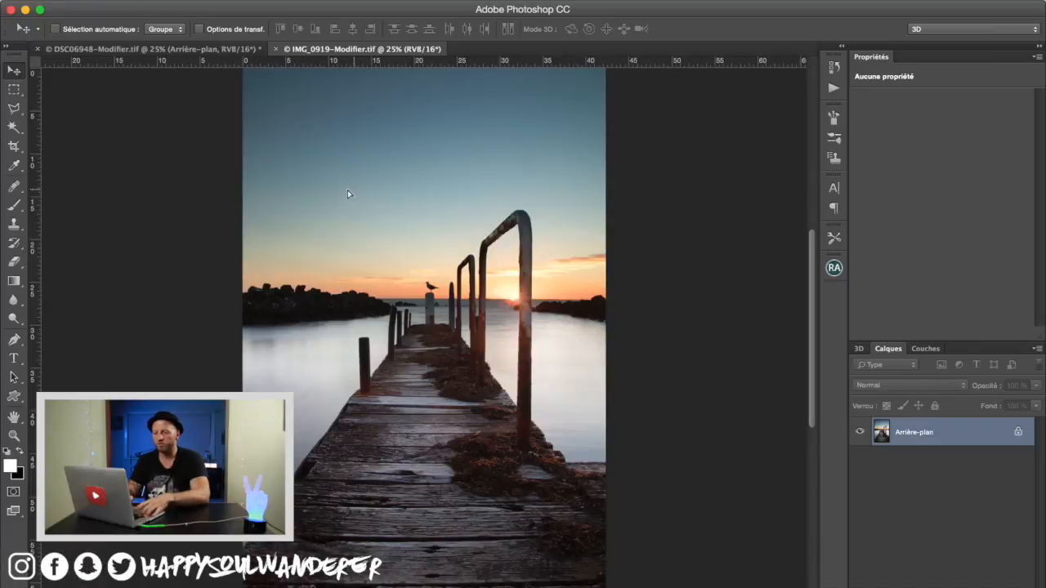
{"action": "left_click_drag", "start_coordinate": [716, 403], "coordinate": [556, 322]}
{"action": "left_click_drag", "start_coordinate": [272, 148], "coordinate": [199, 51]}
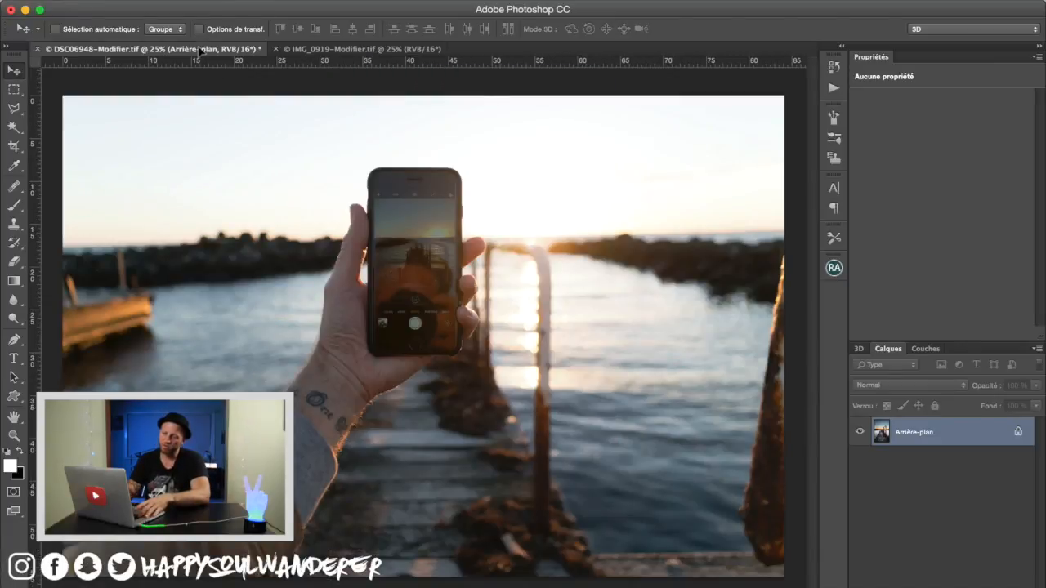
{"action": "left_click_drag", "start_coordinate": [199, 50], "coordinate": [424, 271]}
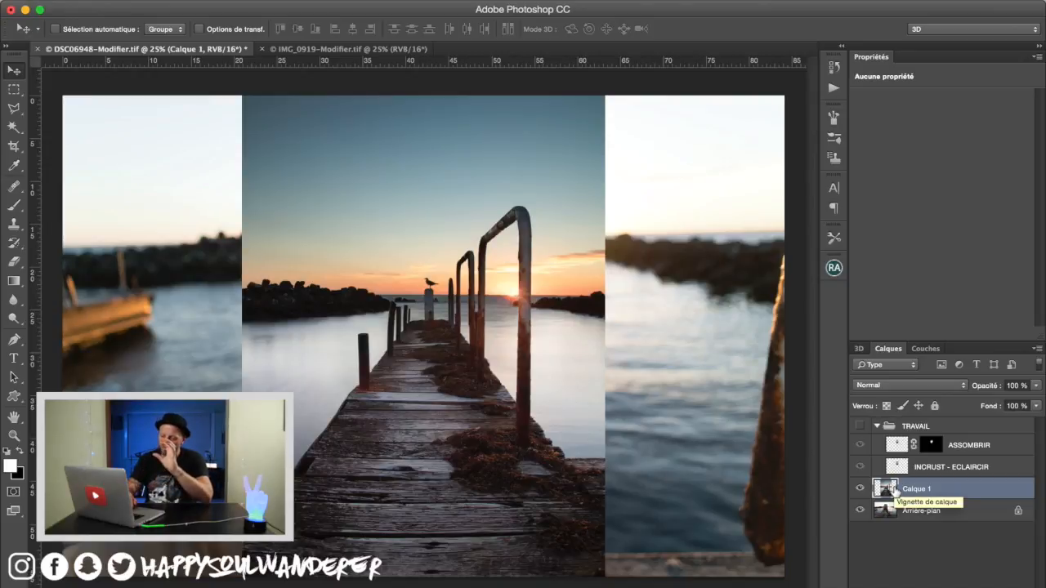
Switch to full-screen mode, scale the pier layer down to about 30 % and move it near the phone
{"action": "left_click", "coordinate": [860, 489]}
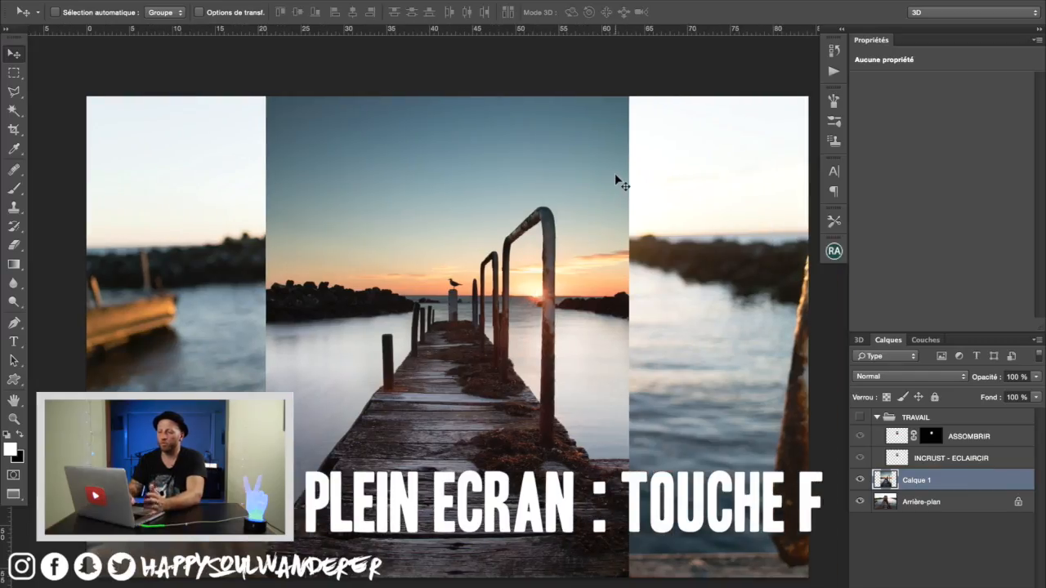
{"action": "key", "text": "f"}
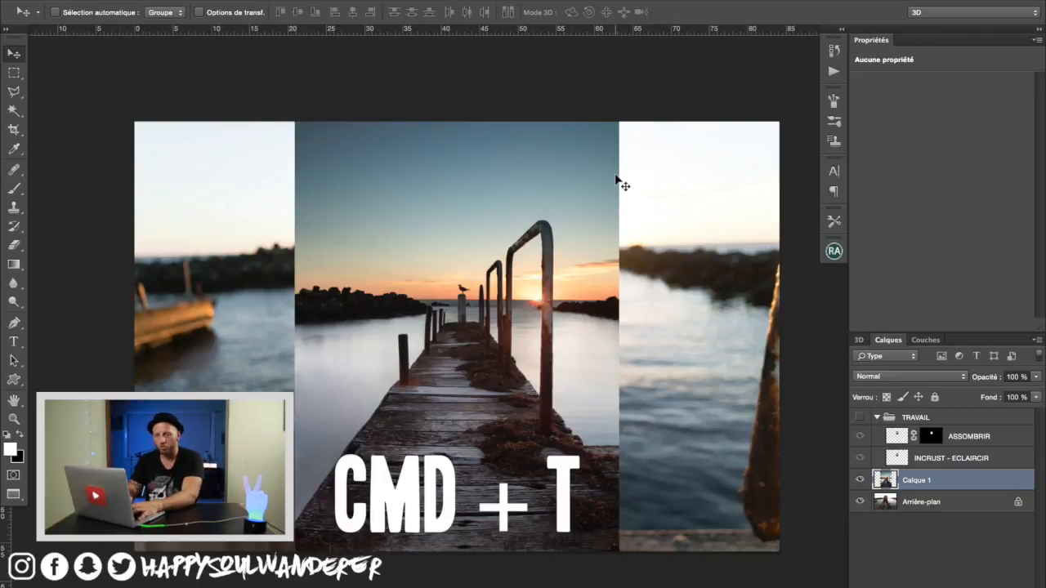
{"action": "key", "text": "super+t"}
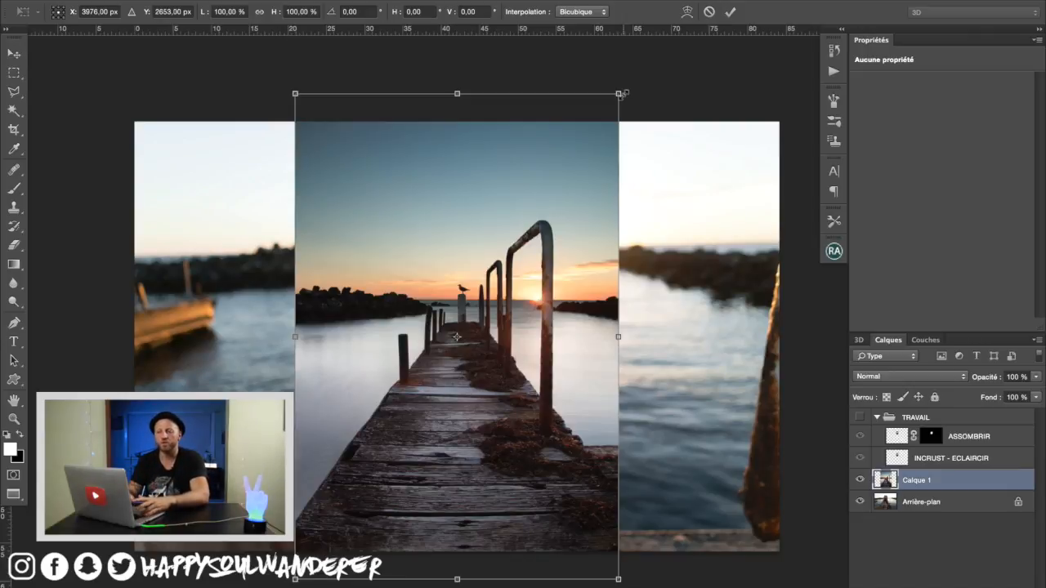
{"action": "left_click_drag", "start_coordinate": [621, 92], "coordinate": [520, 244]}
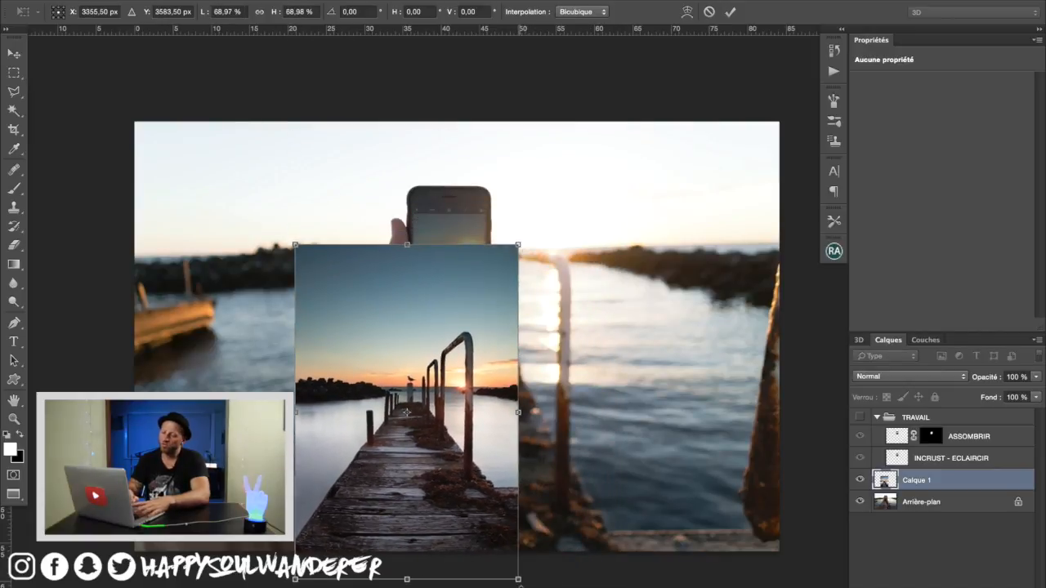
{"action": "left_click_drag", "start_coordinate": [518, 580], "coordinate": [392, 390]}
{"action": "left_click_drag", "start_coordinate": [376, 258], "coordinate": [453, 211]}
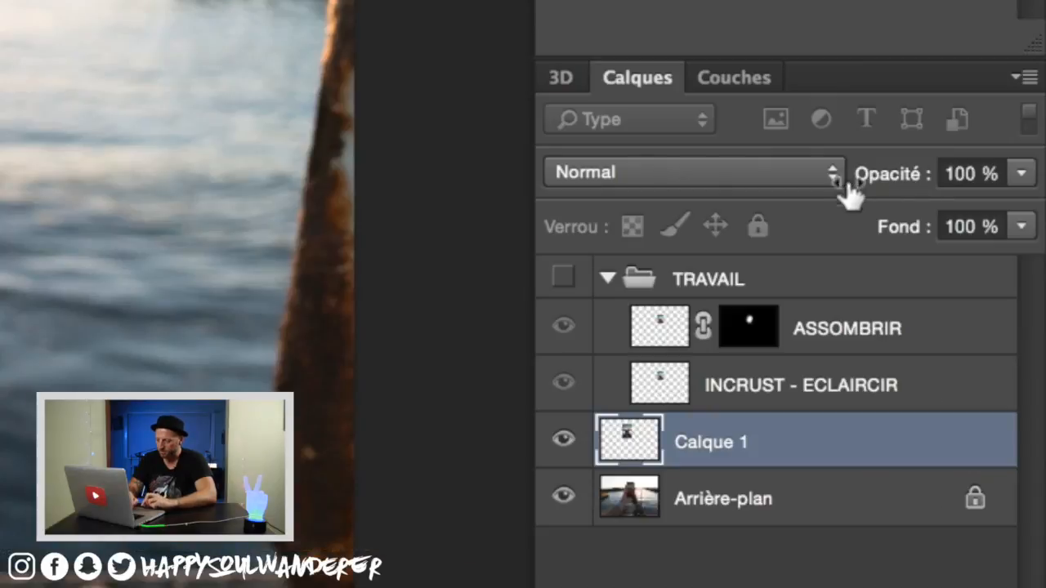
Set the pier layer's opacity to 60 % and move it over the phone's screen
{"action": "left_click_drag", "start_coordinate": [884, 182], "coordinate": [808, 181]}
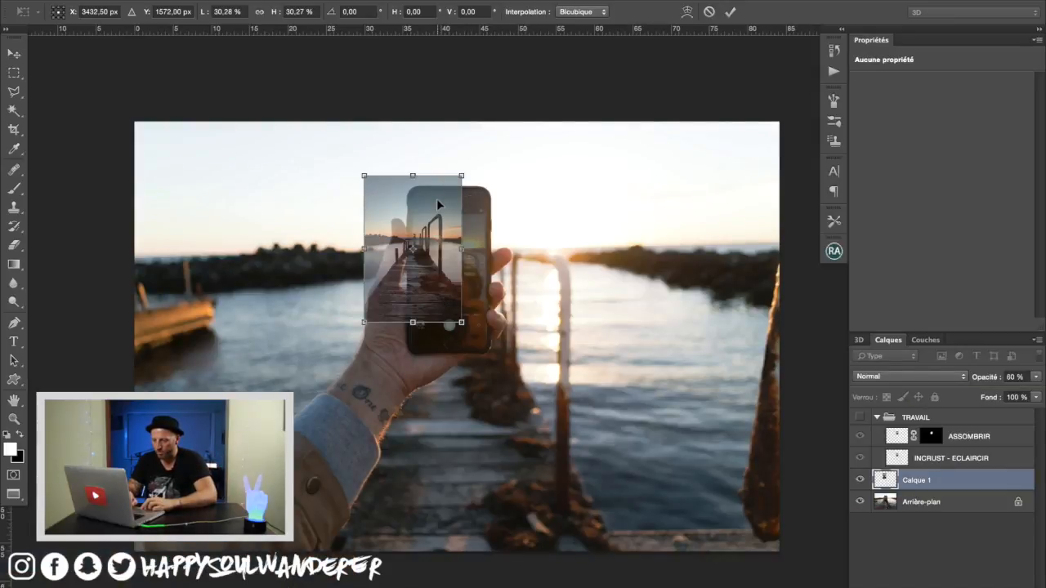
{"action": "left_click_drag", "start_coordinate": [437, 205], "coordinate": [466, 243]}
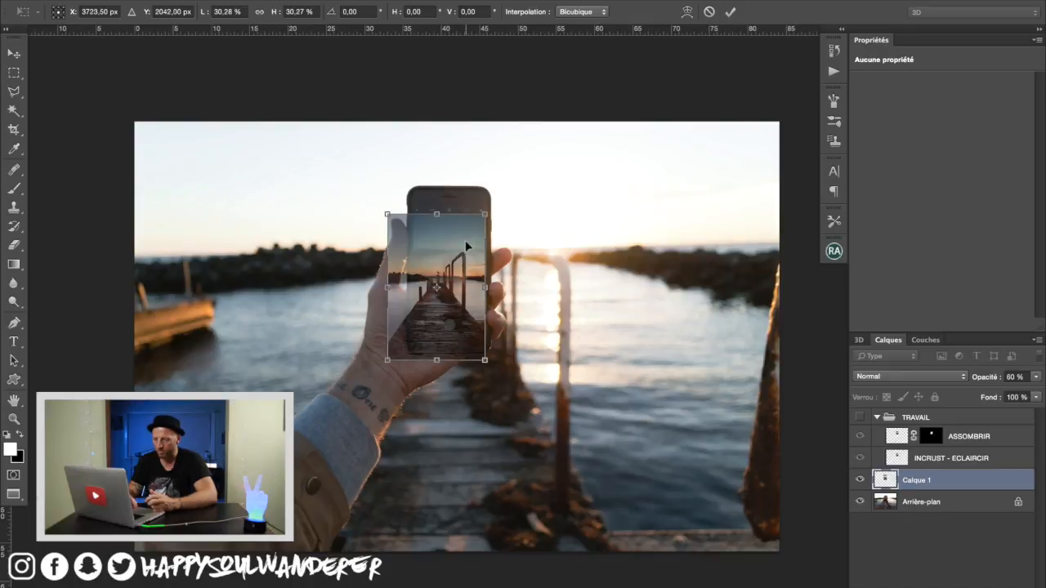
Scale the pier layer down to about 22.4 % to fit the phone screen's width and apply the transformation
{"action": "key", "text": "super+plus"}
{"action": "key", "text": "super+plus"}
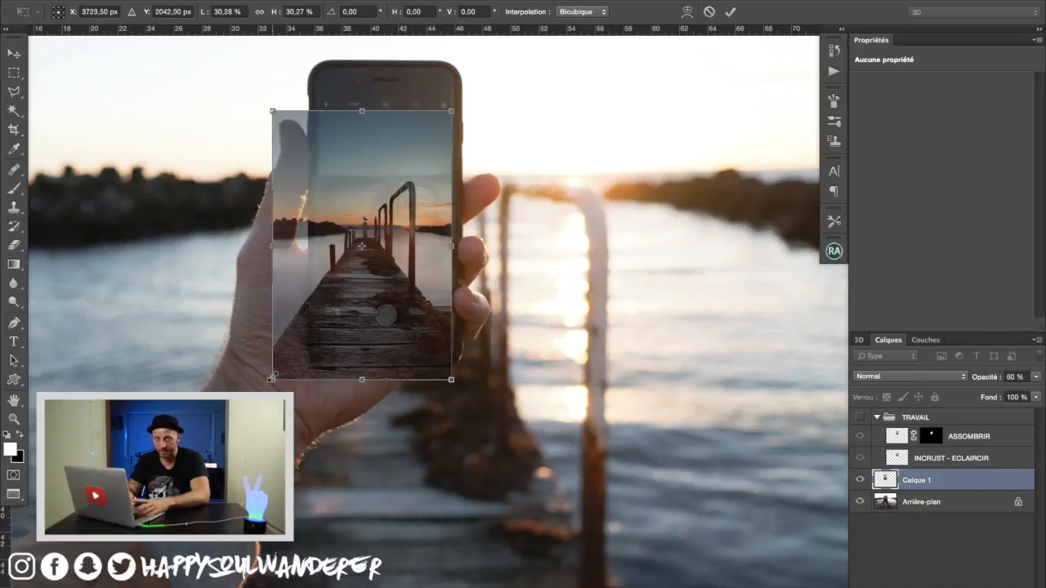
{"action": "left_click_drag", "start_coordinate": [273, 376], "coordinate": [307, 305]}
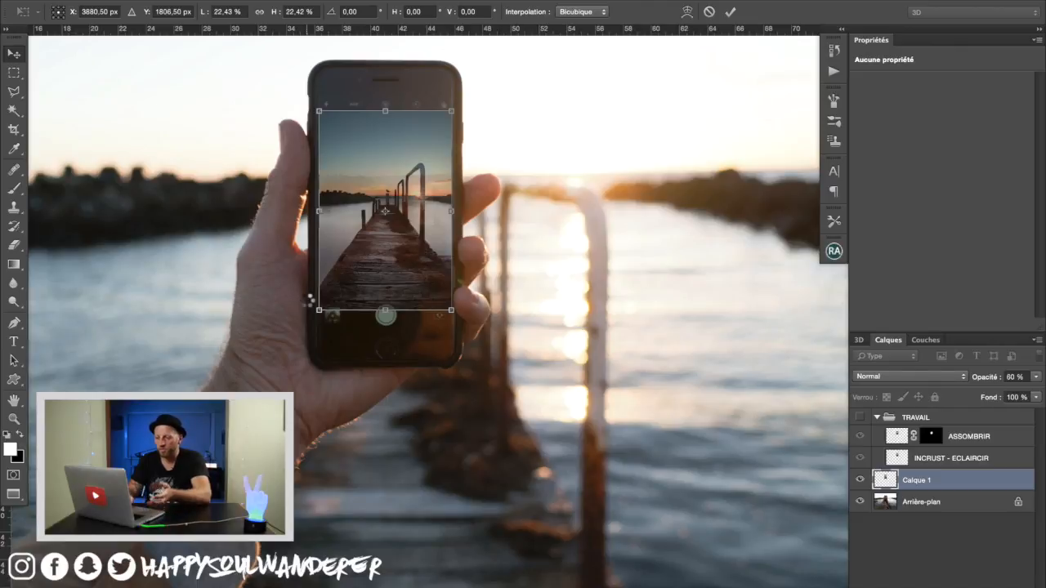
{"action": "key", "text": "Return"}
Lower the pier layer's opacity to 37 % and toggle its visibility to compare it with the phone's camera interface
{"action": "scroll", "coordinate": [372, 235], "scroll_direction": "up", "scroll_amount": 4}
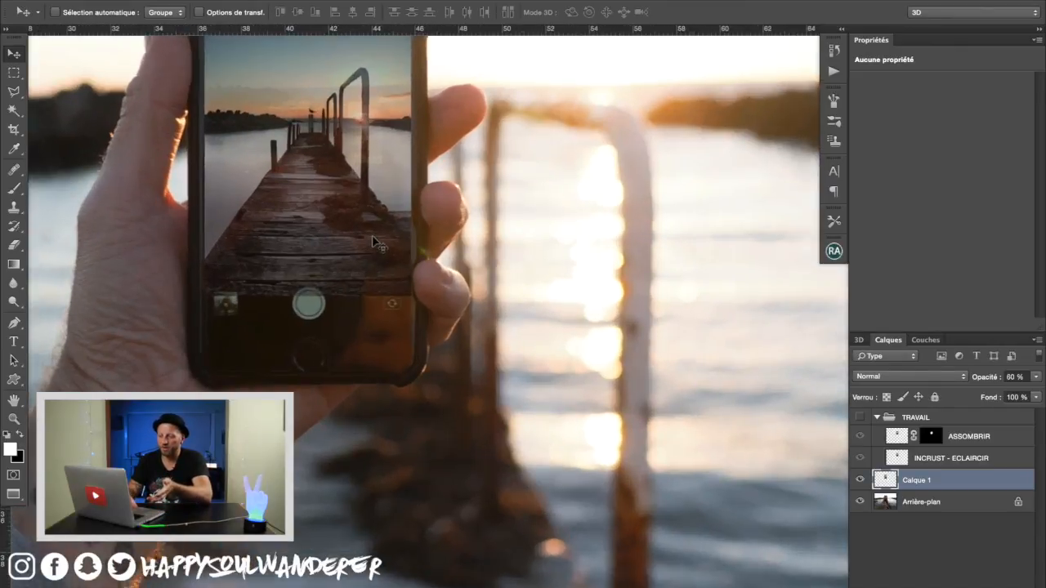
{"action": "left_click_drag", "start_coordinate": [987, 376], "coordinate": [973, 374]}
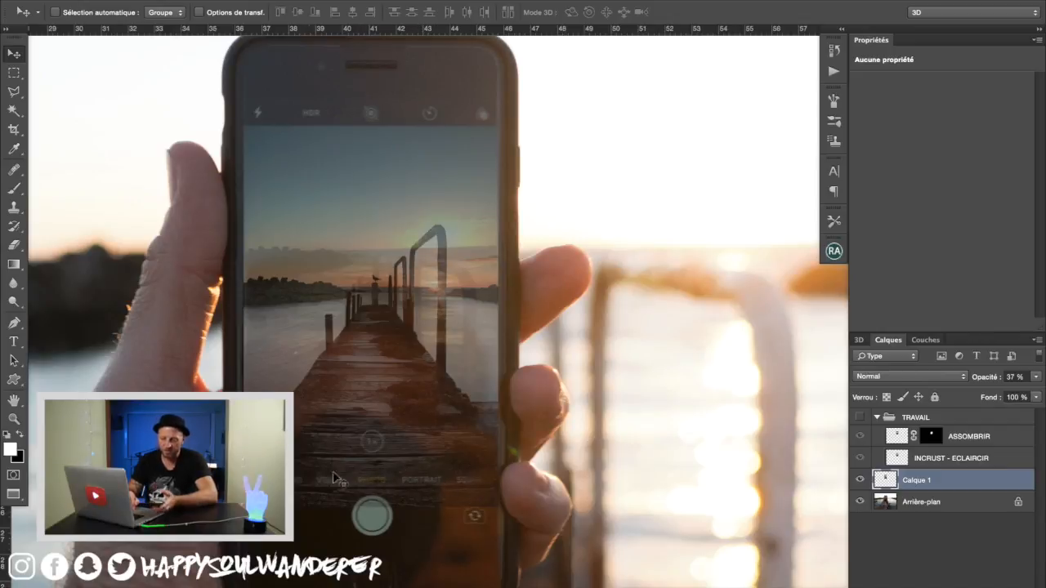
{"action": "left_click", "coordinate": [859, 482]}
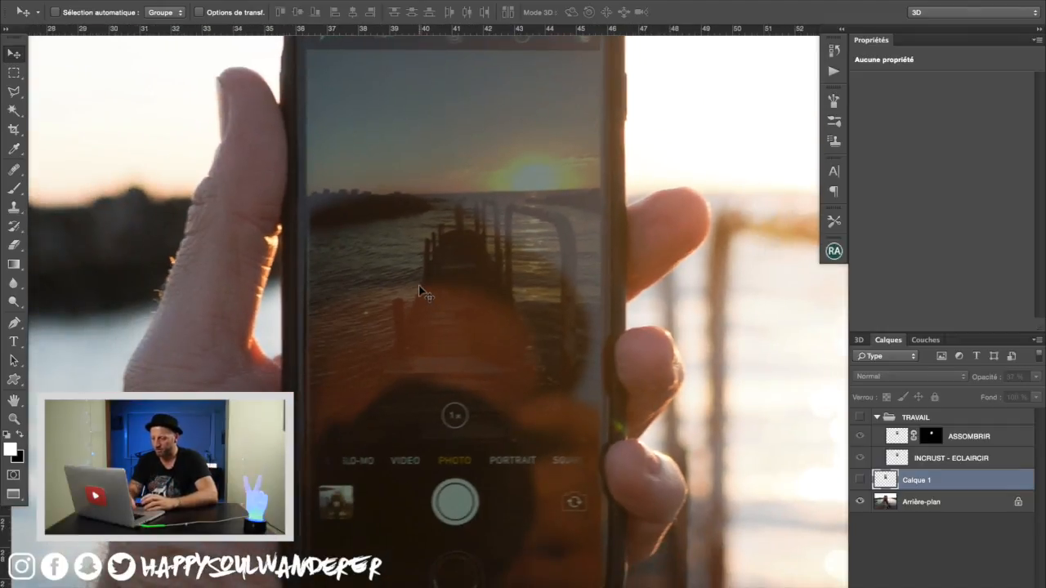
{"action": "left_click", "coordinate": [860, 483]}
Nudge the pier layer upward so it overlaps the strip of camera icons at the top of the phone's screen
{"action": "scroll", "coordinate": [669, 364], "scroll_direction": "up", "scroll_amount": 3}
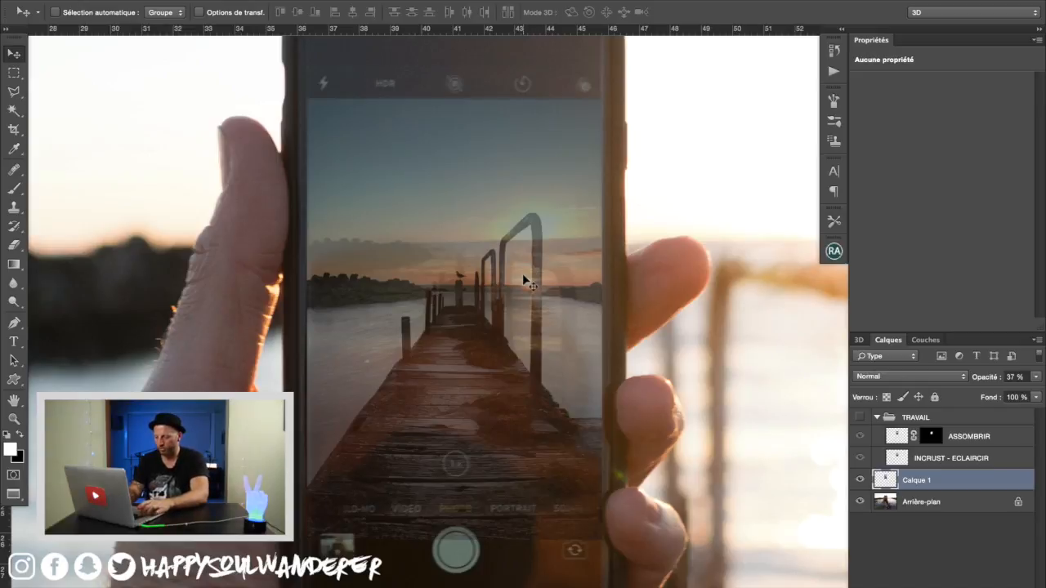
{"action": "key", "text": "shift+Up"}
{"action": "key", "text": "shift+Up"}
{"action": "key", "text": "shift+Up"}
{"action": "key", "text": "shift+Up"}
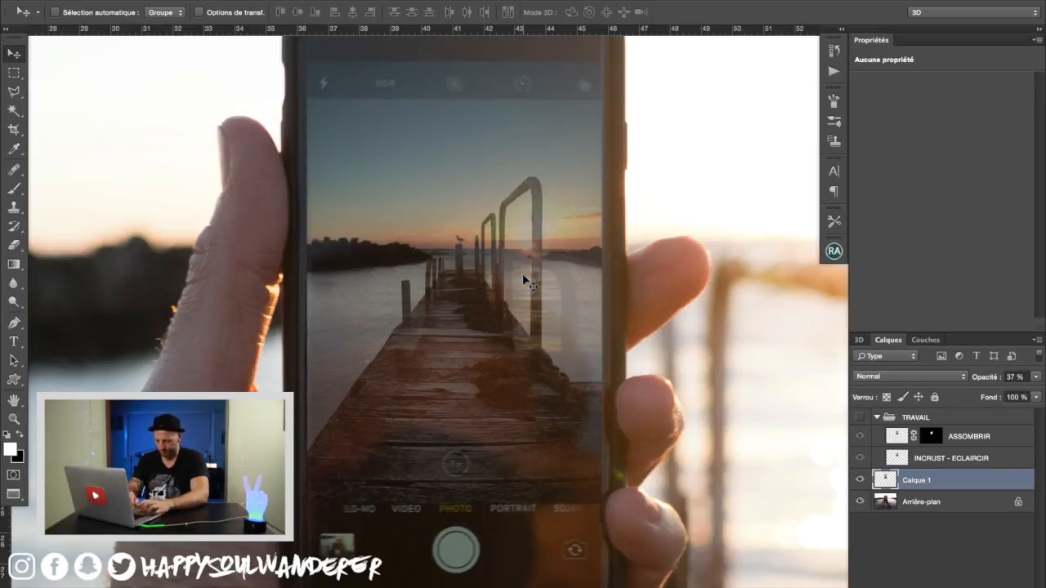
Trim the pier layer to a rectangular selection of the phone's image area by inverting it, deleting the excess and deselecting
{"action": "scroll", "coordinate": [671, 265], "scroll_direction": "up", "scroll_amount": 5}
{"action": "scroll", "coordinate": [671, 265], "scroll_direction": "right", "scroll_amount": 2}
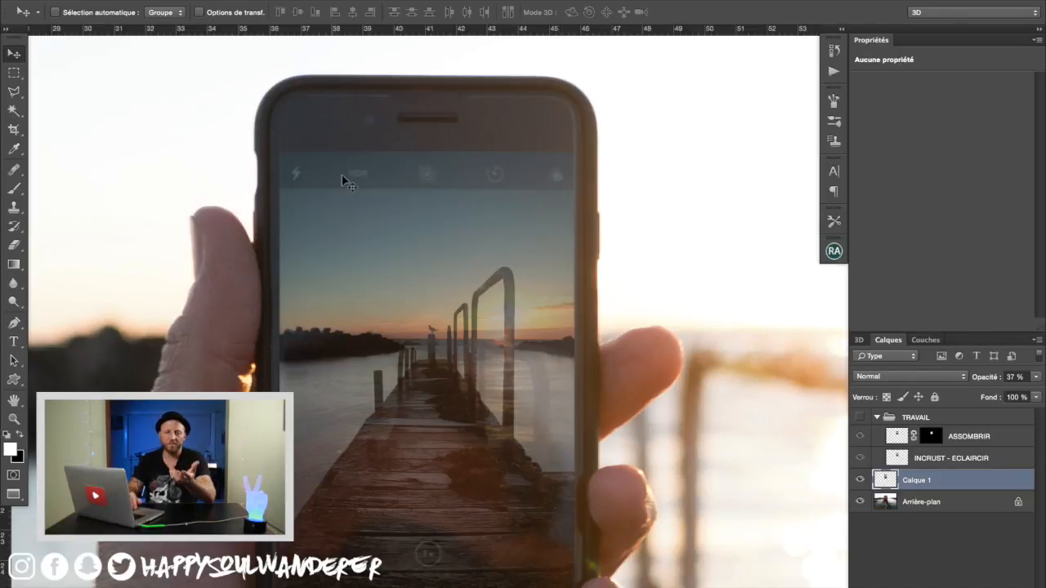
{"action": "scroll", "coordinate": [518, 175], "scroll_direction": "down", "scroll_amount": 5}
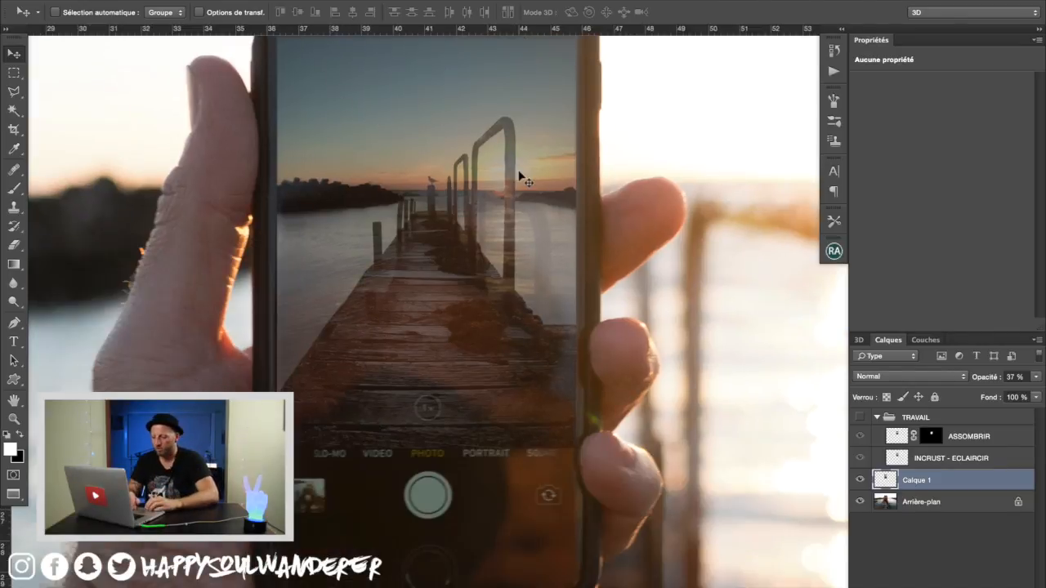
{"action": "scroll", "coordinate": [518, 175], "scroll_direction": "up", "scroll_amount": 4}
{"action": "scroll", "coordinate": [235, 229], "scroll_direction": "down", "scroll_amount": 3}
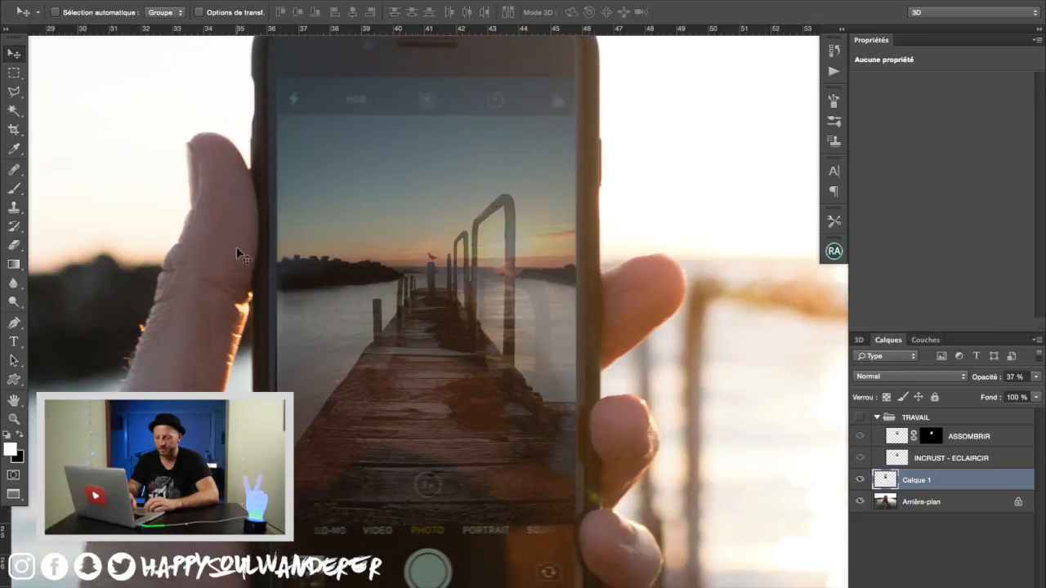
{"action": "left_click", "coordinate": [18, 75]}
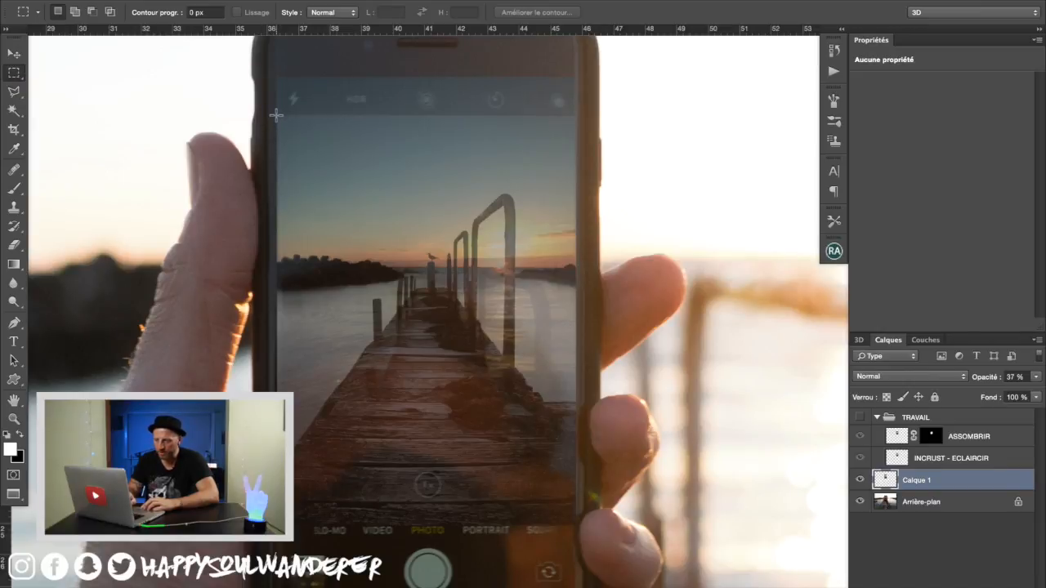
{"action": "left_click_drag", "start_coordinate": [277, 114], "coordinate": [576, 523]}
{"action": "right_click", "coordinate": [354, 142]}
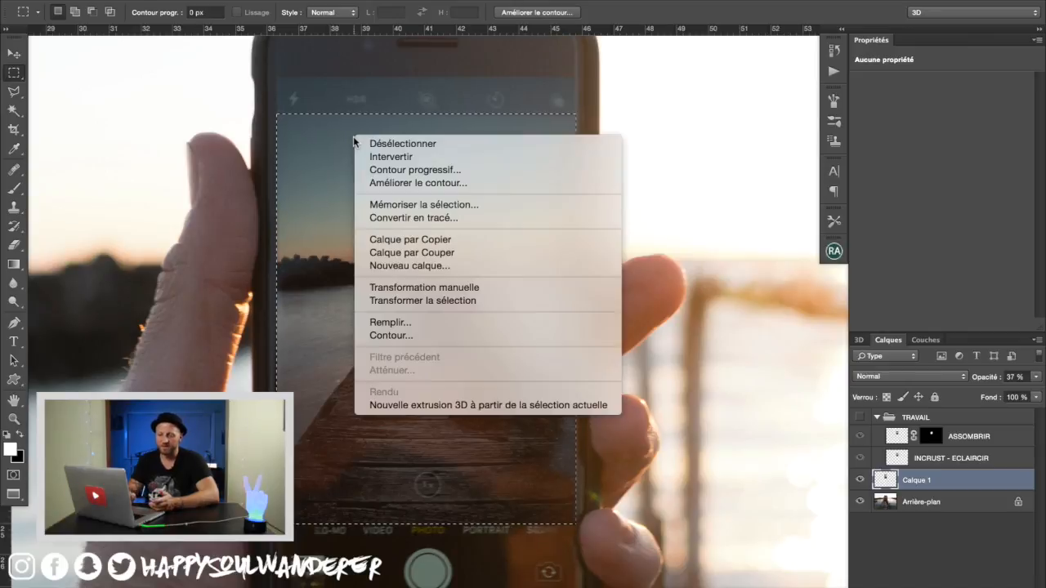
{"action": "left_click", "coordinate": [403, 156]}
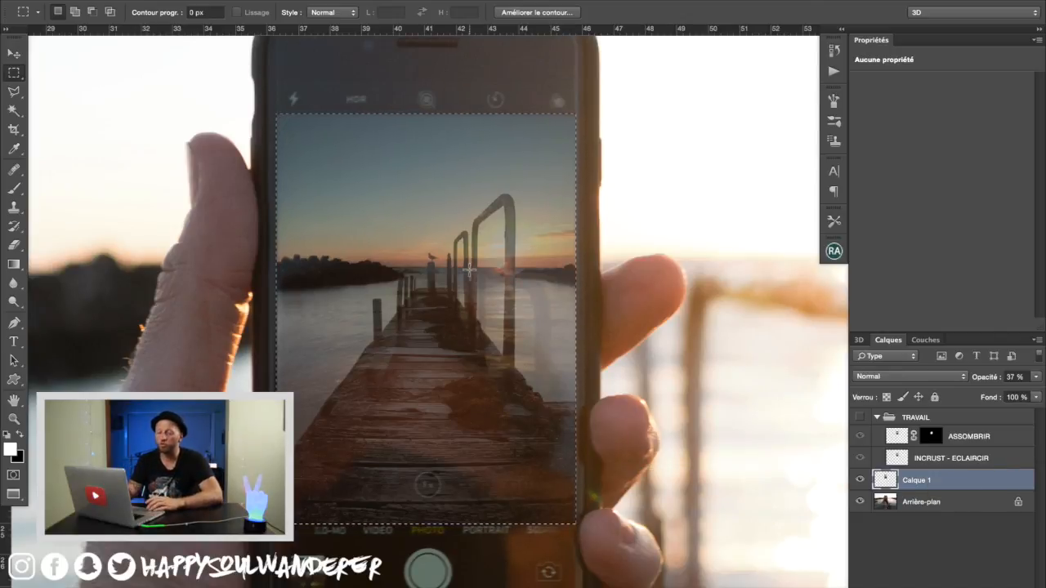
{"action": "left_click", "coordinate": [470, 163]}
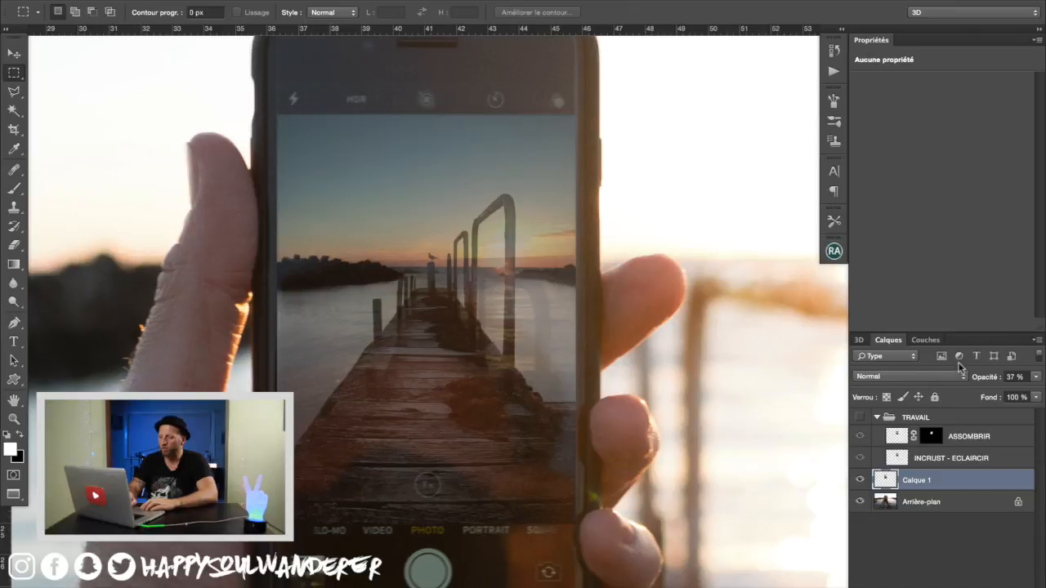
Set the pier layer's opacity back to 100 %
{"action": "left_click", "coordinate": [1013, 377]}
{"action": "type", "text": "100"}
{"action": "key", "text": "Return"}
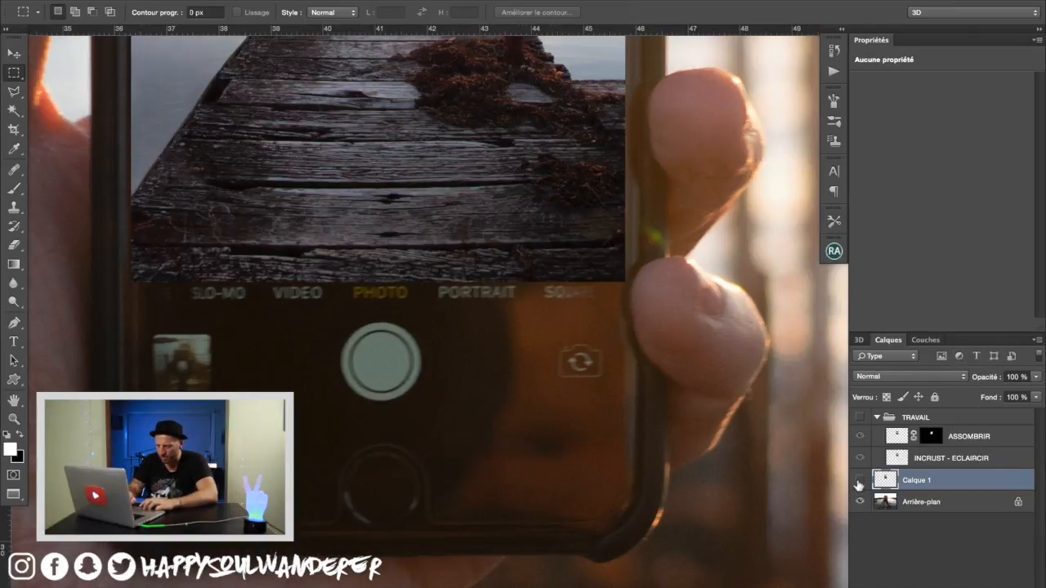
Delete the strip of the pier layer just above the camera mode labels using a rectangular selection, deselect and return to the Move tool
{"action": "left_click", "coordinate": [859, 481]}
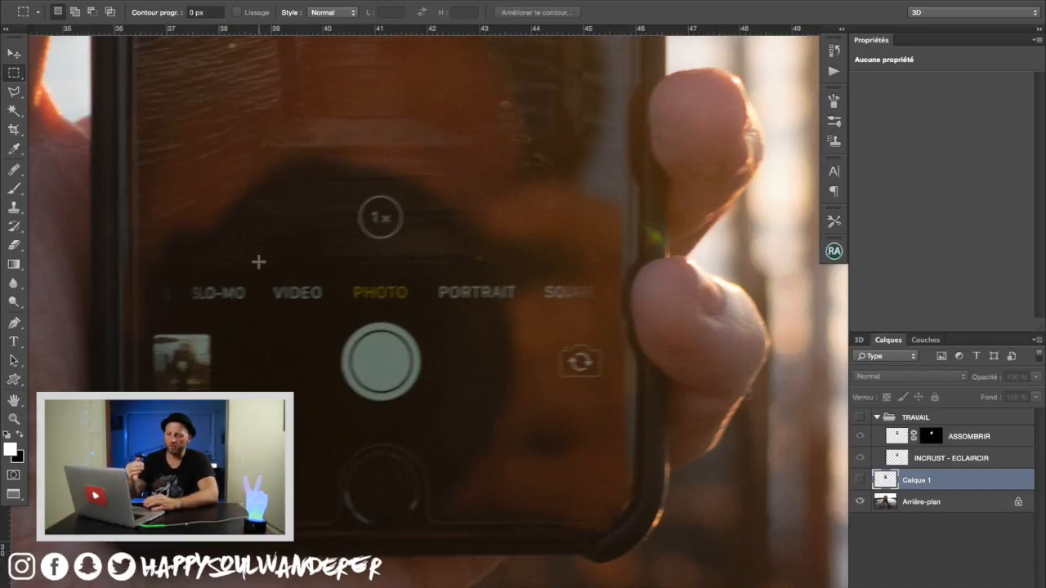
{"action": "left_click_drag", "start_coordinate": [621, 262], "coordinate": [131, 500]}
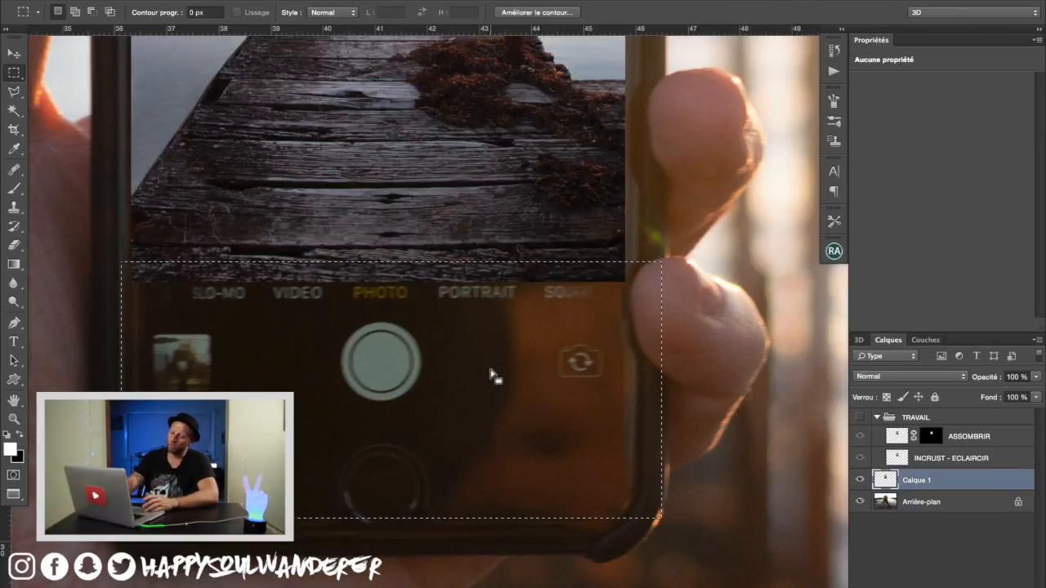
{"action": "key", "text": "Delete"}
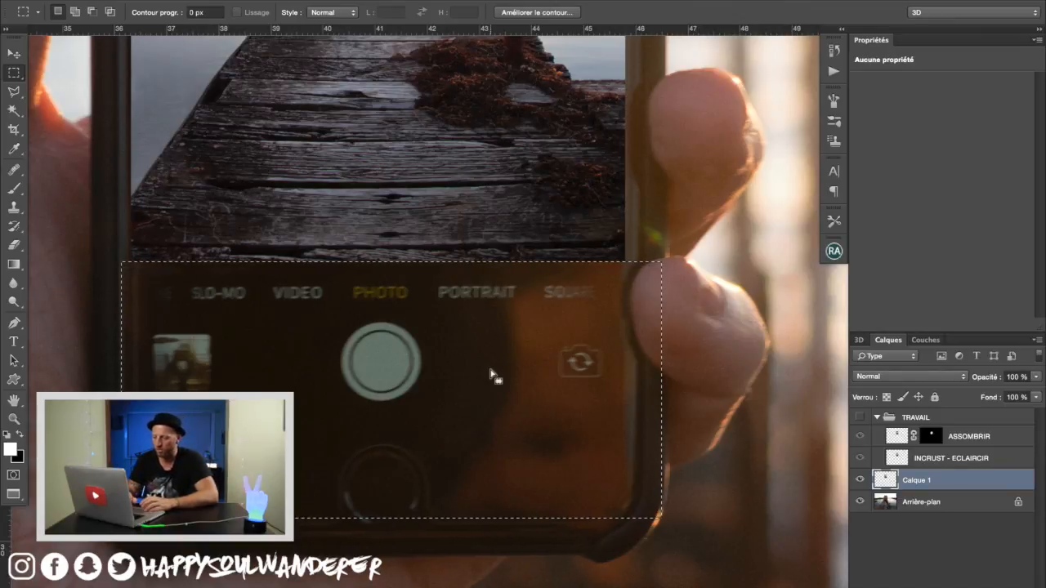
{"action": "key", "text": "ctrl+d"}
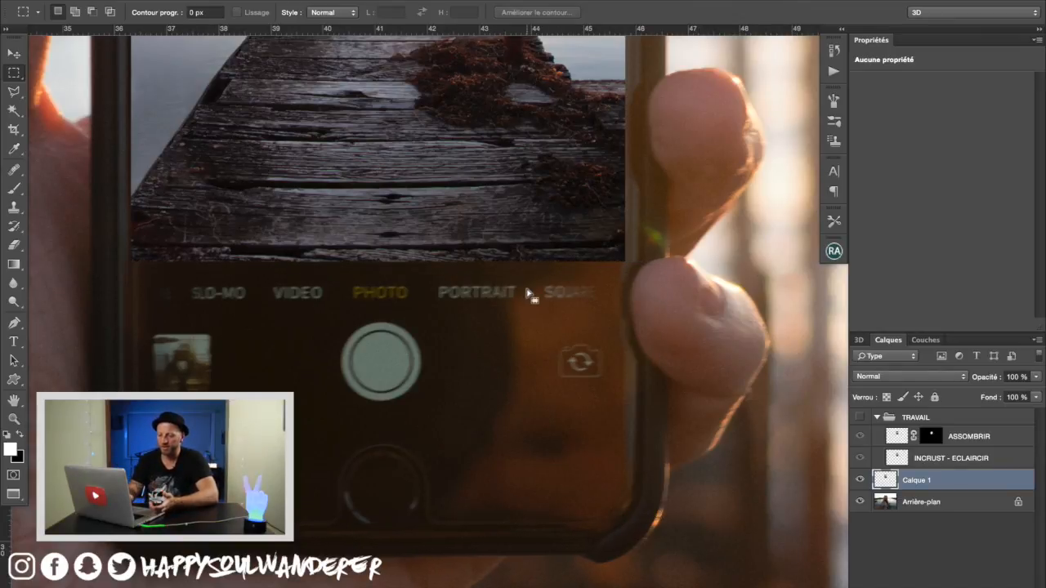
{"action": "left_click", "coordinate": [14, 54]}
{"action": "scroll", "coordinate": [595, 338], "scroll_direction": "down", "scroll_amount": 2}
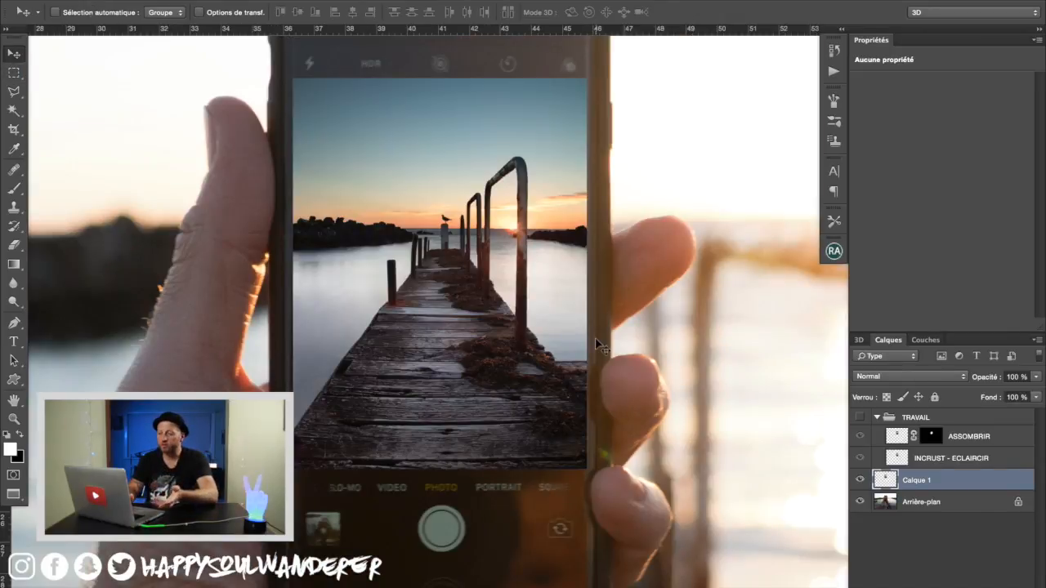
{"action": "scroll", "coordinate": [595, 338], "scroll_direction": "down", "scroll_amount": 3}
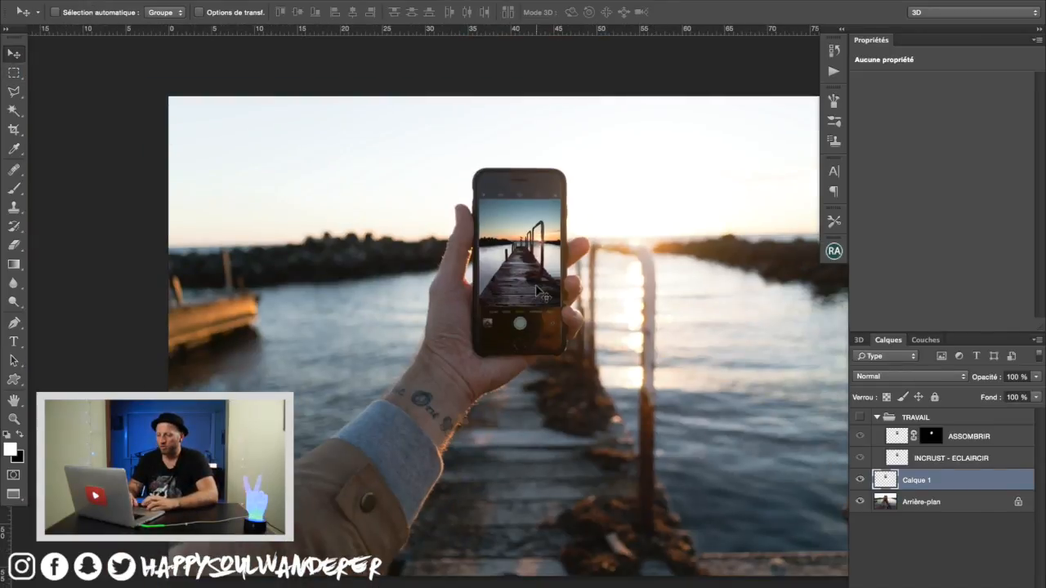
Set the pier layer's blend mode to Eclaircir so the phone screen's reflections blend into the image
{"action": "scroll", "coordinate": [537, 291], "scroll_direction": "up", "scroll_amount": 1}
{"action": "scroll", "coordinate": [536, 291], "scroll_direction": "left", "scroll_amount": 2}
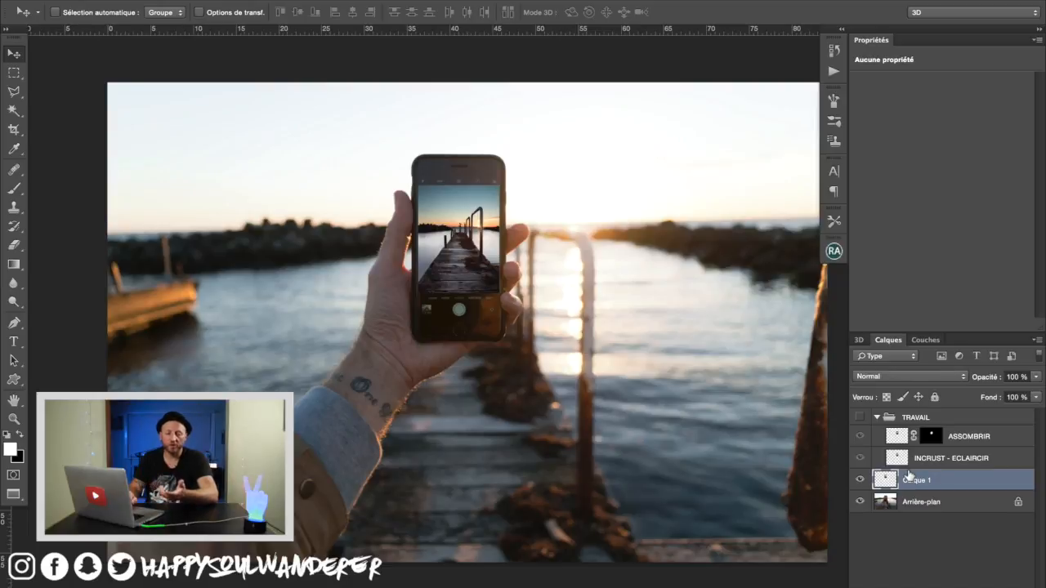
{"action": "left_click", "coordinate": [928, 377]}
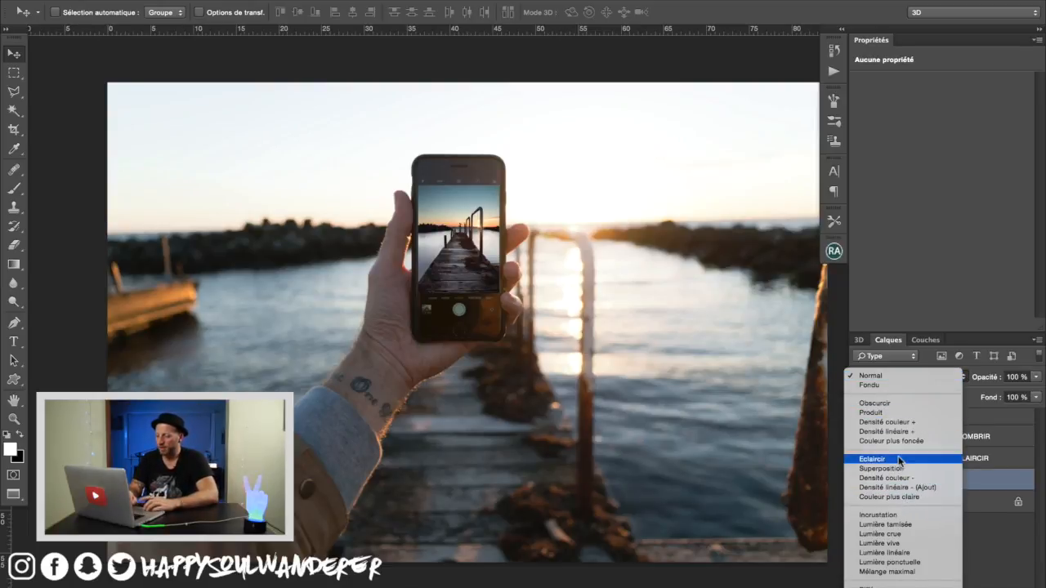
{"action": "left_click", "coordinate": [872, 458]}
{"action": "scroll", "coordinate": [456, 242], "scroll_direction": "up", "scroll_amount": 5}
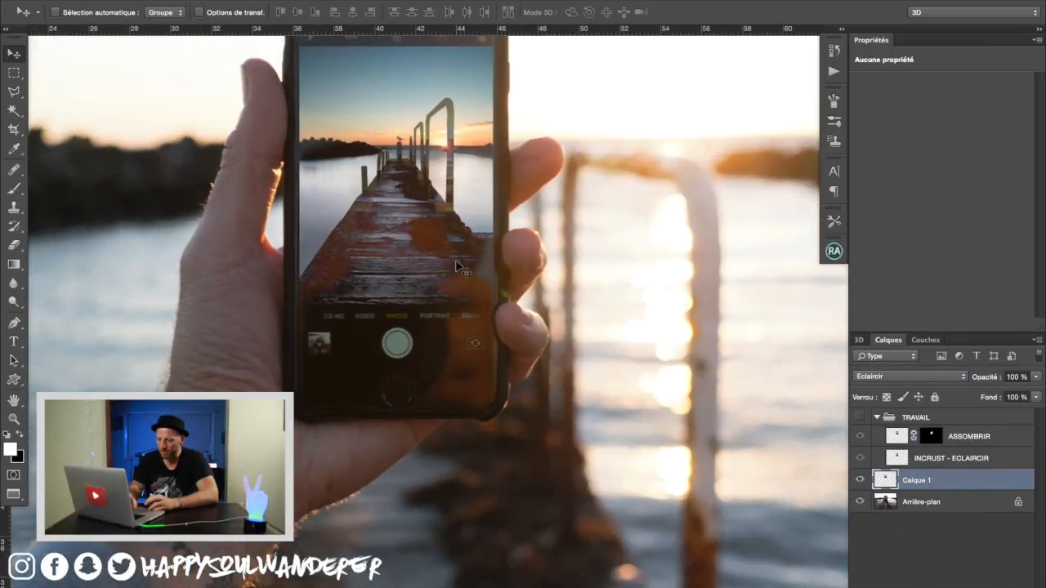
{"action": "scroll", "coordinate": [456, 242], "scroll_direction": "up", "scroll_amount": 2}
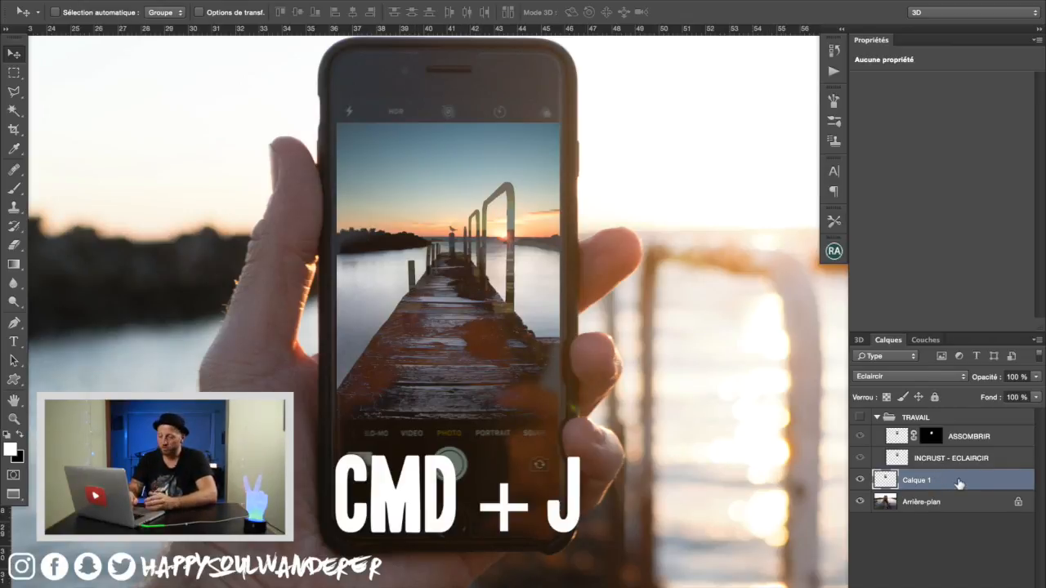
Duplicate the pier layer and set the copy's blend mode to Normal
{"action": "key", "text": "super+j"}
{"action": "key", "text": "b"}
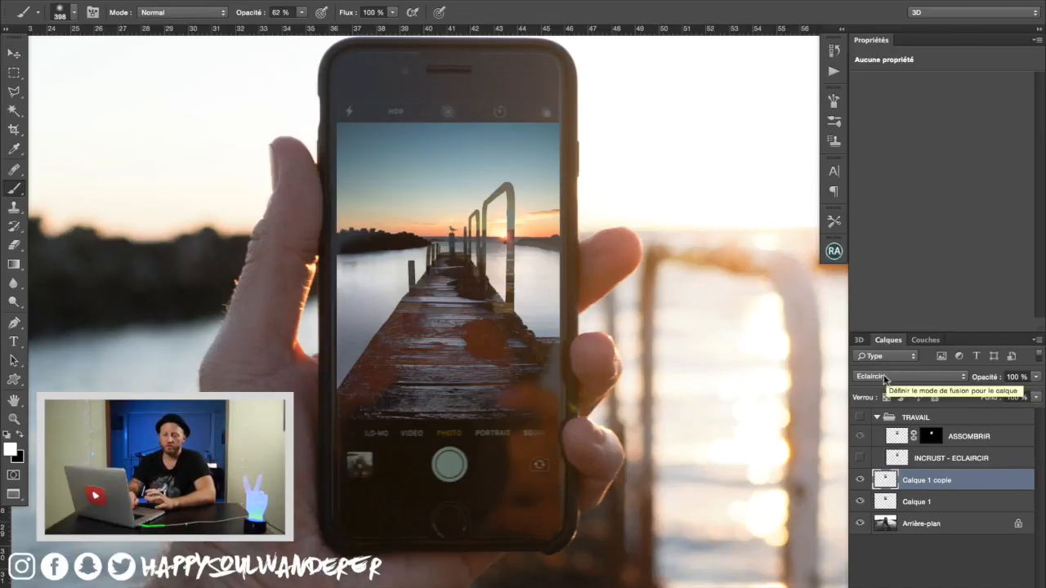
{"action": "left_click", "coordinate": [884, 377]}
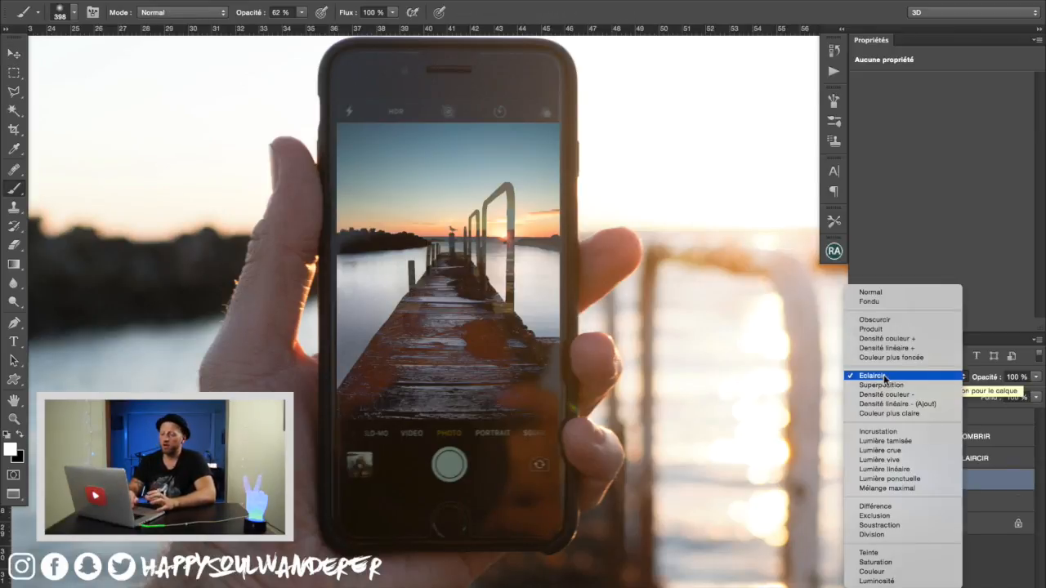
{"action": "left_click", "coordinate": [889, 296]}
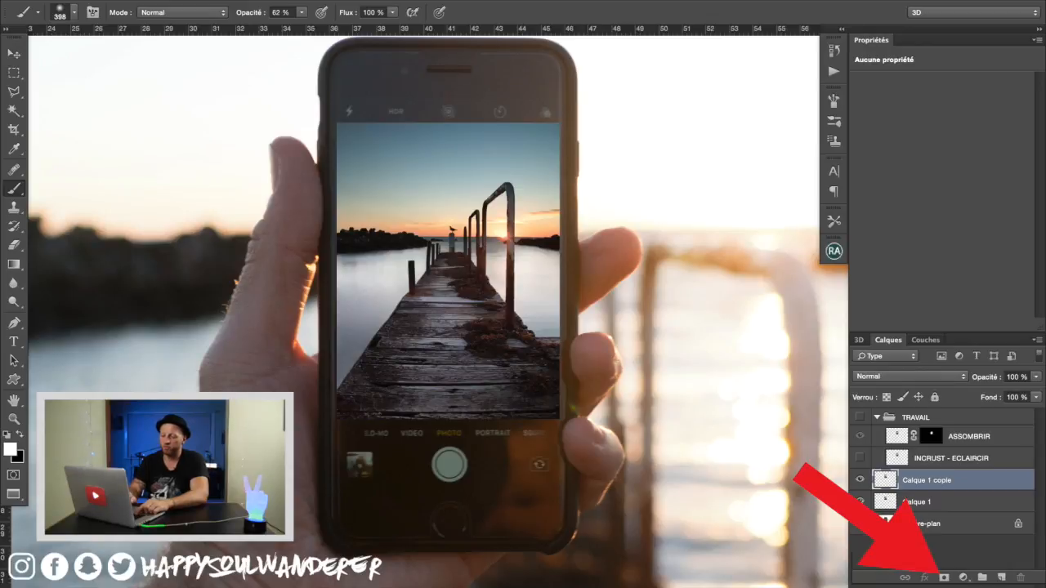
Add a black mask to the pier copy and reveal the railings and upper pier with a white brush at 60 % opacity
{"action": "left_click", "coordinate": [944, 577], "text": "alt"}
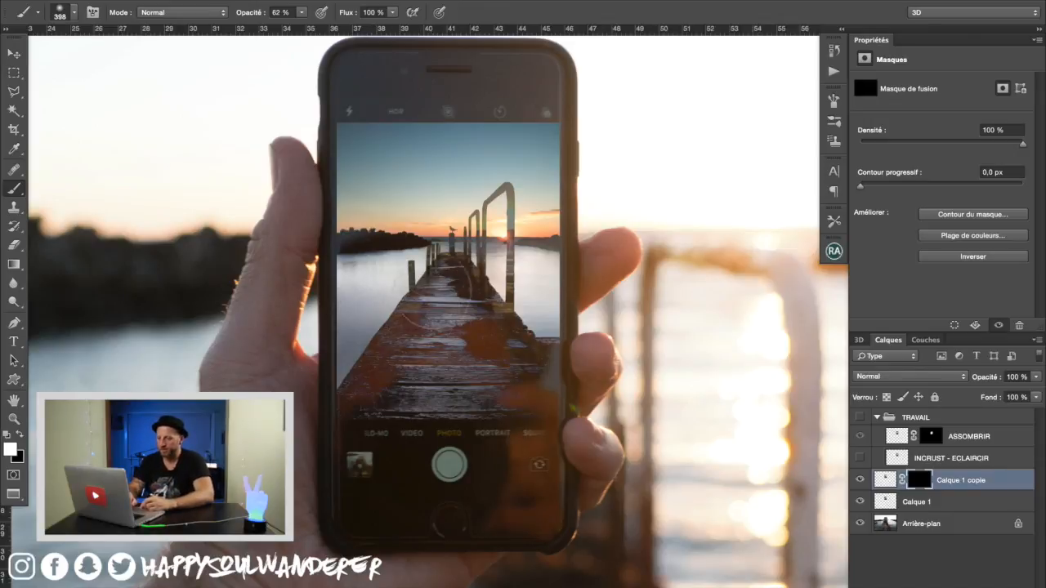
{"action": "left_click", "coordinate": [301, 15]}
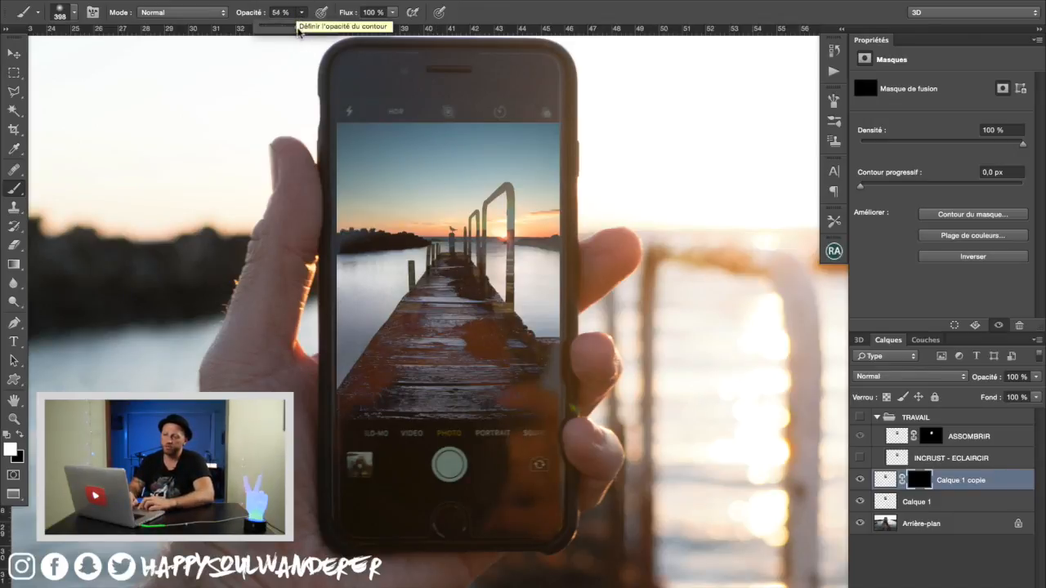
{"action": "left_click_drag", "start_coordinate": [298, 31], "coordinate": [304, 31]}
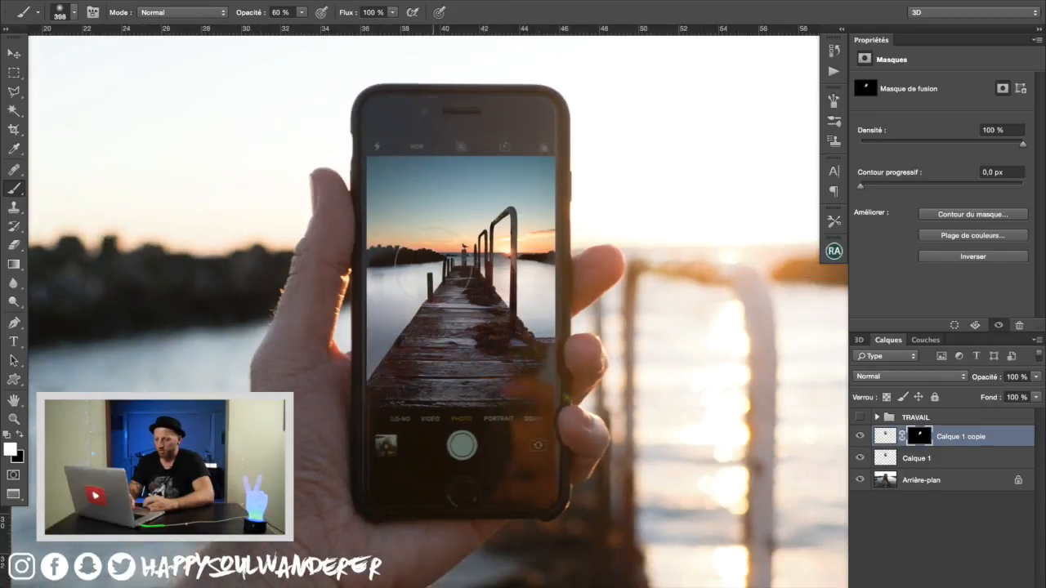
{"action": "scroll", "coordinate": [434, 269], "scroll_direction": "down", "scroll_amount": 5}
{"action": "scroll", "coordinate": [433, 267], "scroll_direction": "right", "scroll_amount": 3}
{"action": "scroll", "coordinate": [431, 266], "scroll_direction": "left", "scroll_amount": 1}
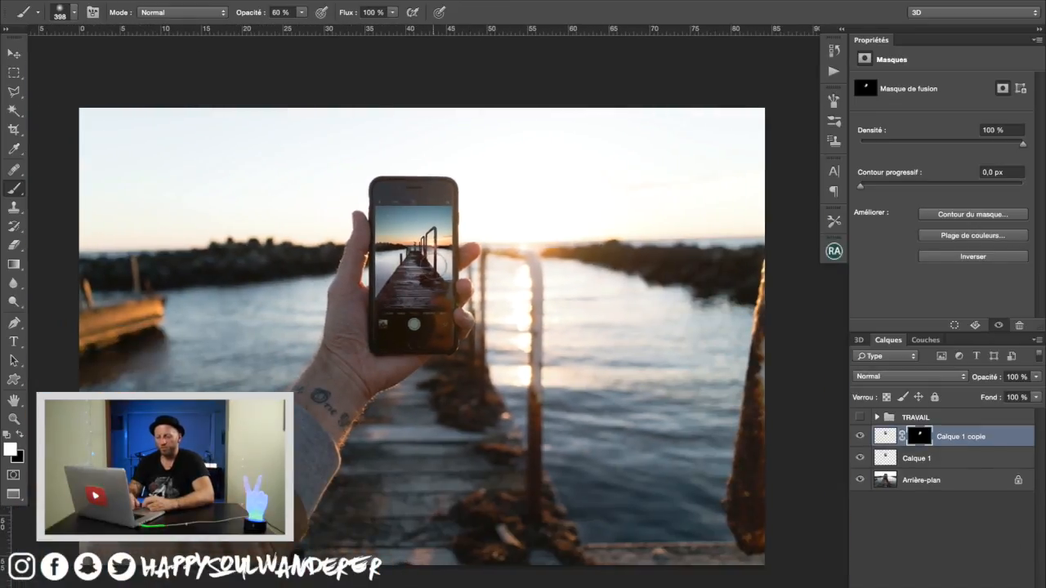
Group the masked pier copy and toggle its visibility off and on twice to compare the composite
{"action": "key", "text": "ctrl+g"}
{"action": "left_click", "coordinate": [860, 434]}
{"action": "left_click", "coordinate": [860, 434]}
{"action": "left_click", "coordinate": [860, 434]}
{"action": "left_click", "coordinate": [860, 434]}
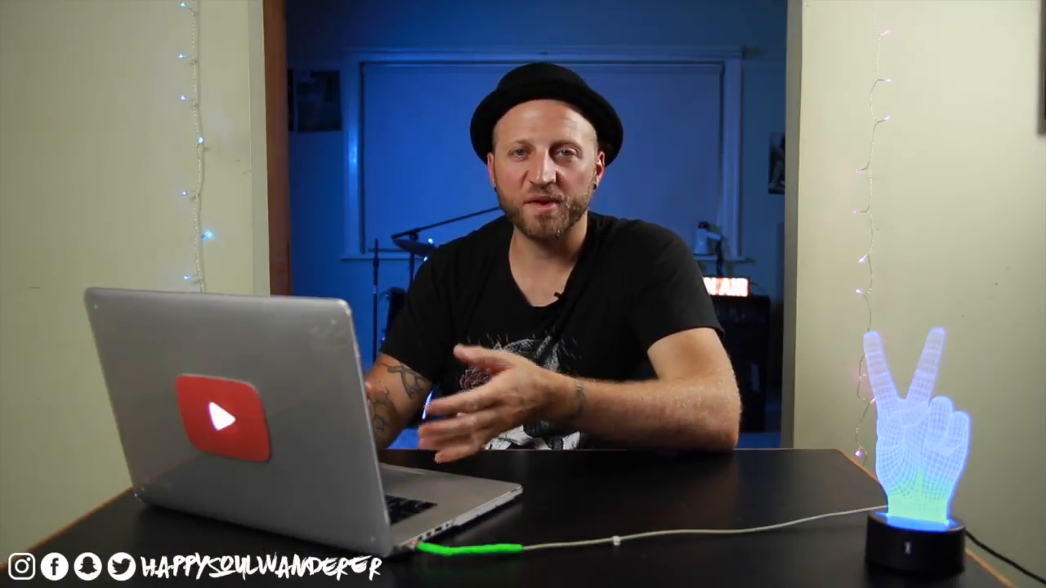